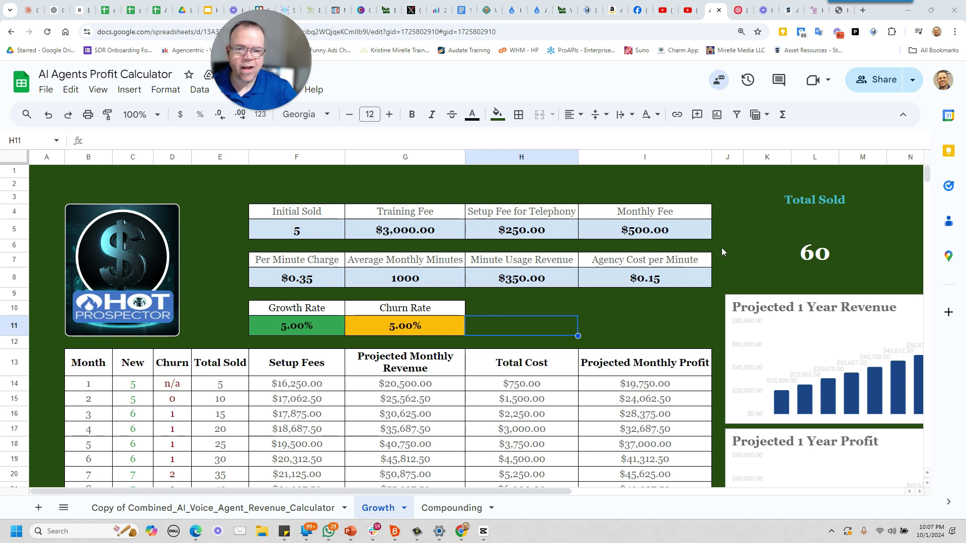
# Point out the Initial Sold value and the Setup Fee for Telephony input, scrolling through the sheet.
pyautogui.click(279, 230)
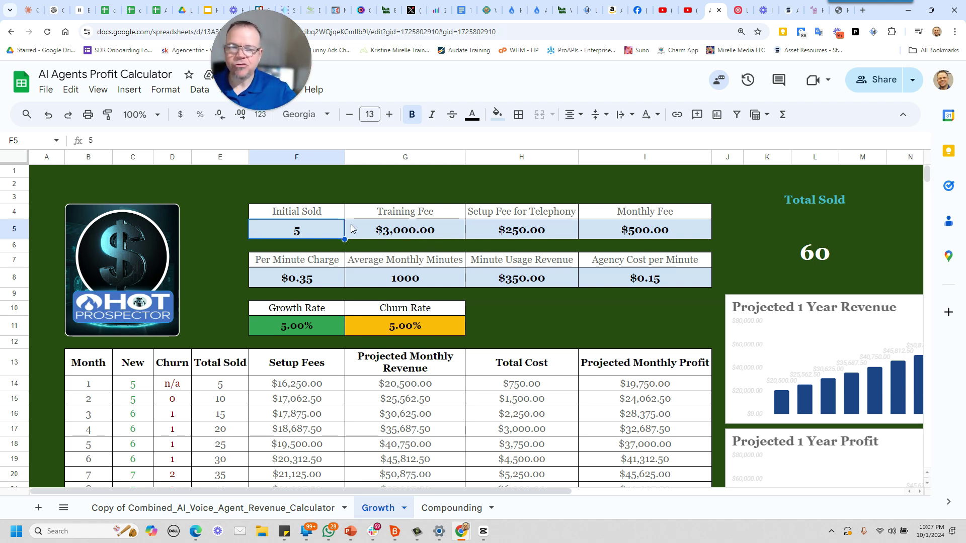
pyautogui.click(519, 216)
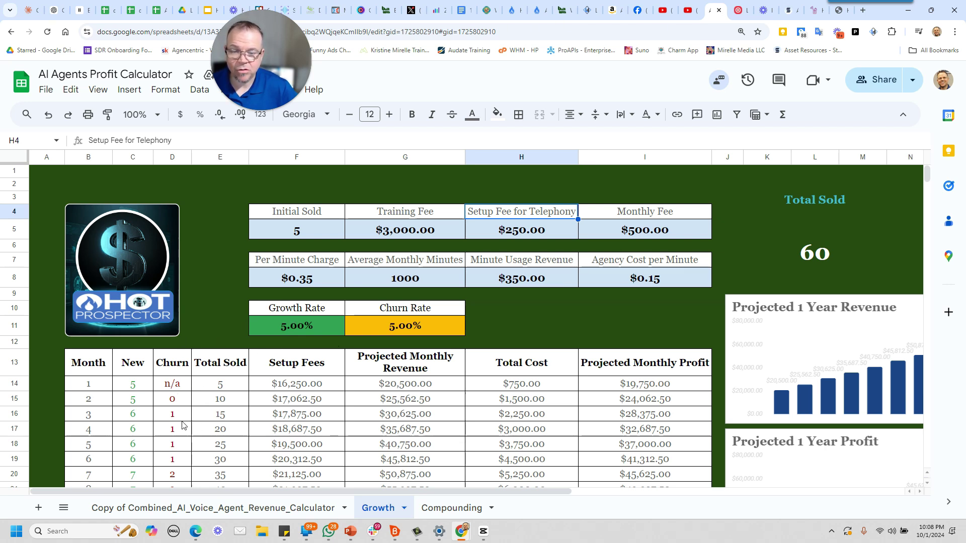
pyautogui.scroll(-1, 153, 433)
pyautogui.scroll(-1, 154, 433)
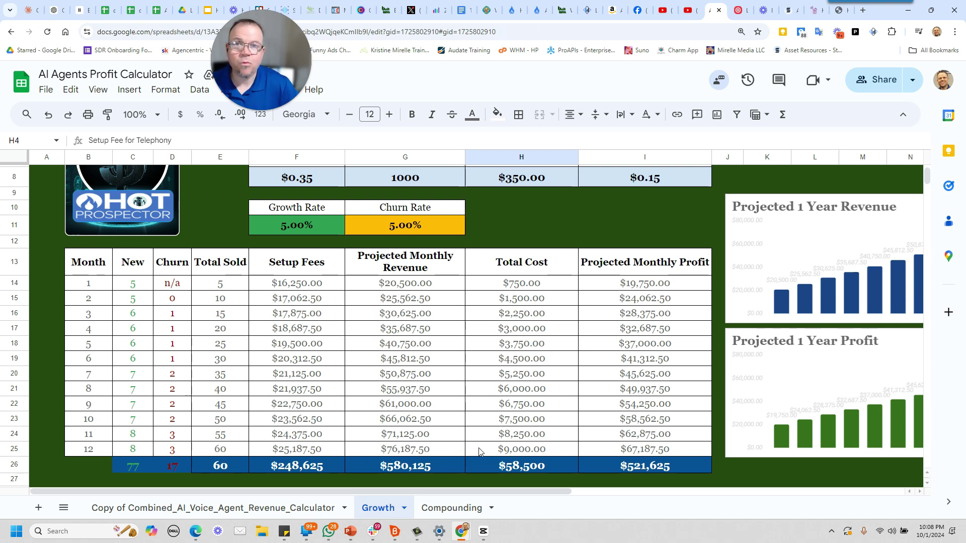
pyautogui.scroll(5, 528, 448)
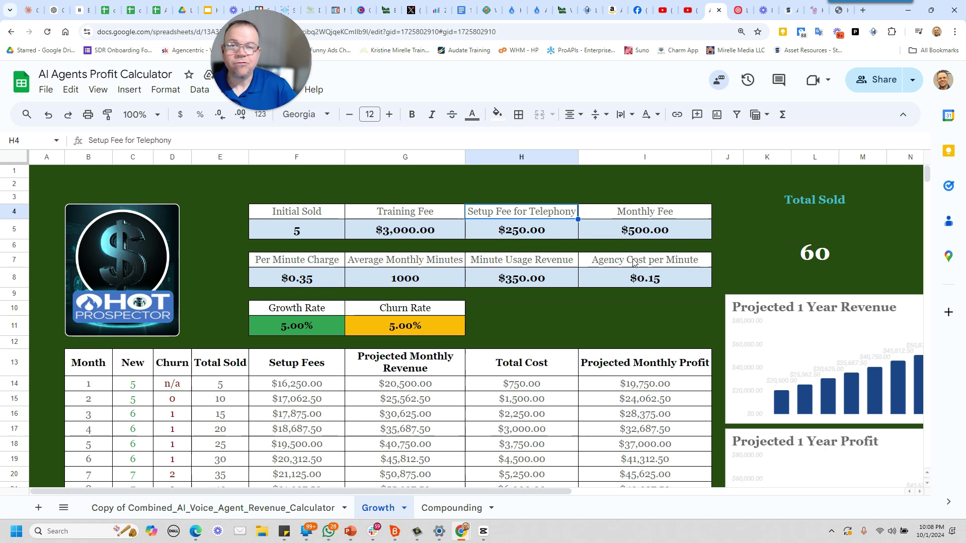
pyautogui.scroll(-3, 604, 279)
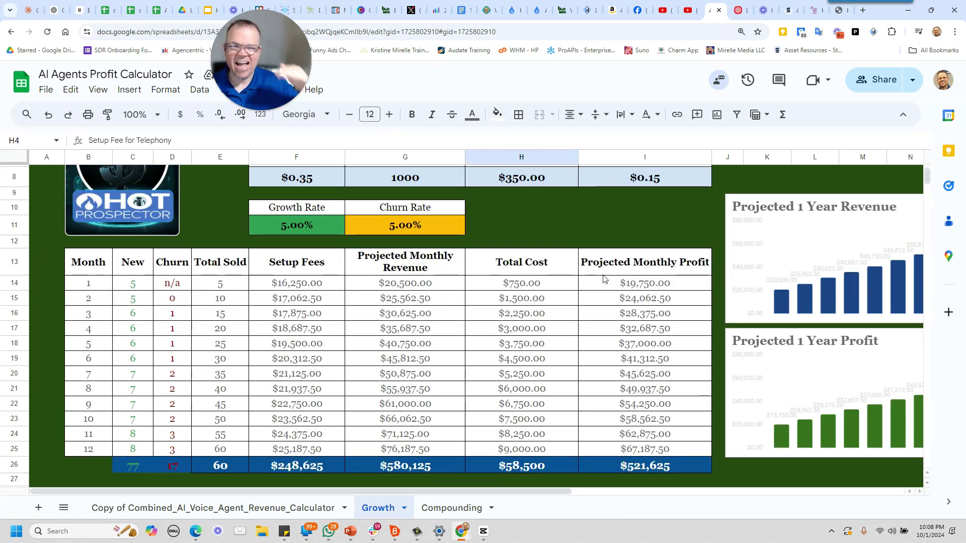
pyautogui.scroll(3, 550, 243)
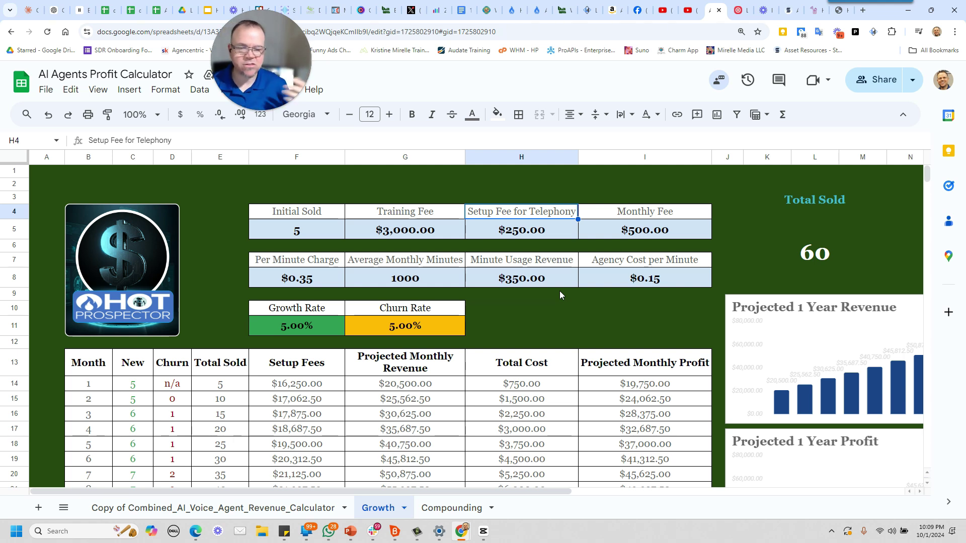
pyautogui.scroll(-1, 463, 269)
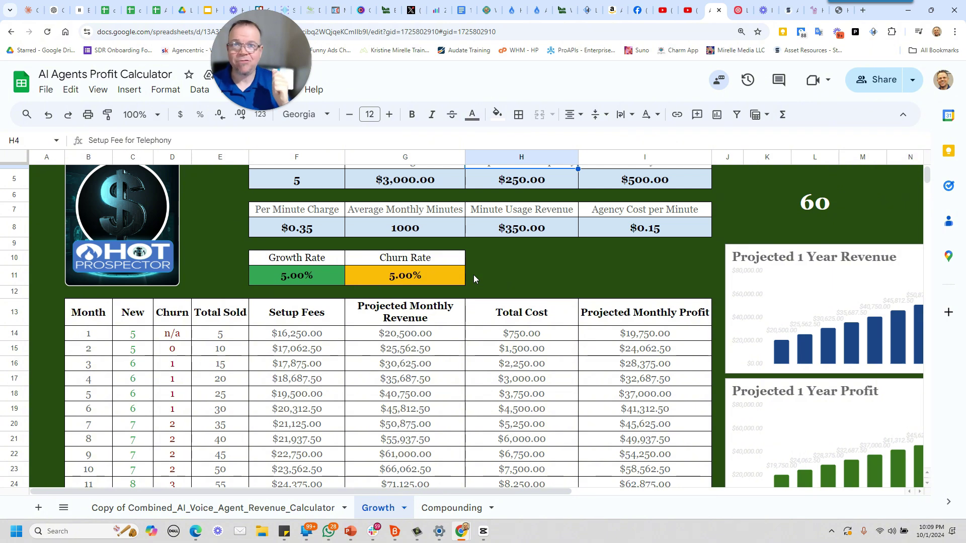
# On the Hot Prospector site, clear the demo phone number, then open and close the live chat.
pyautogui.click(839, 11)
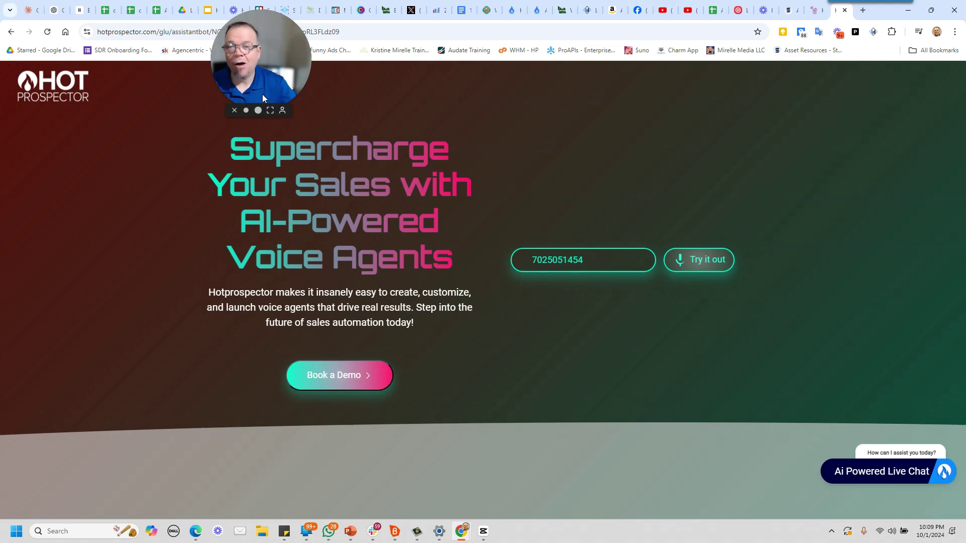
pyautogui.doubleClick(579, 267)
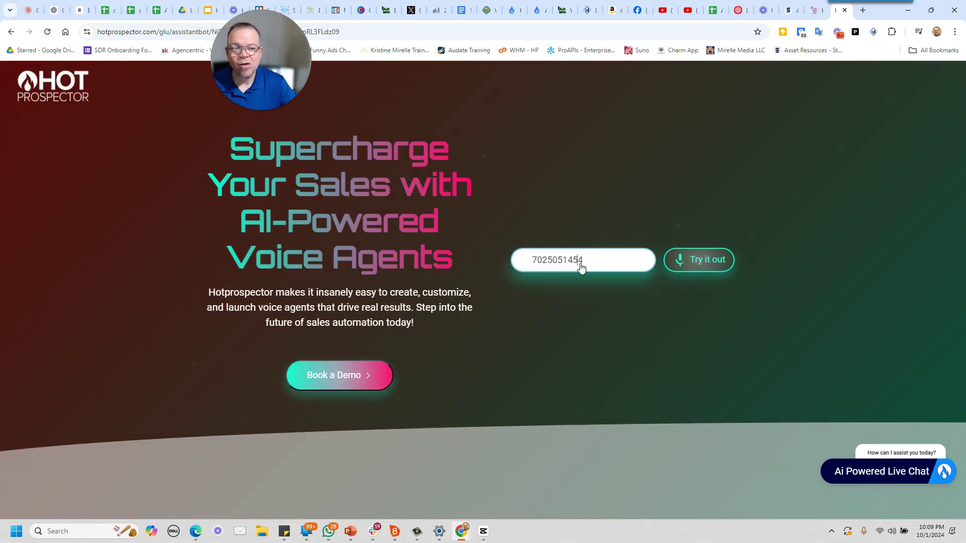
pyautogui.press('BackSpace')
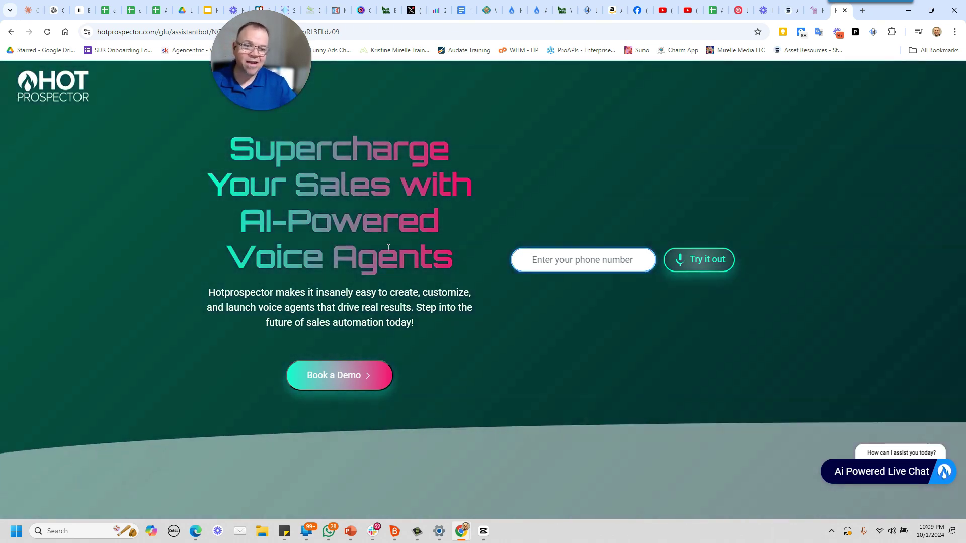
pyautogui.click(905, 471)
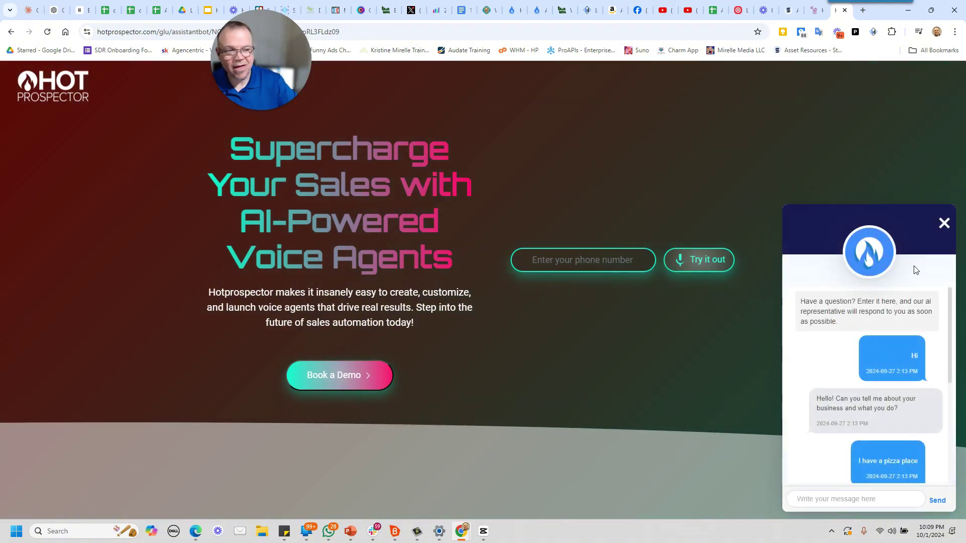
pyautogui.click(944, 223)
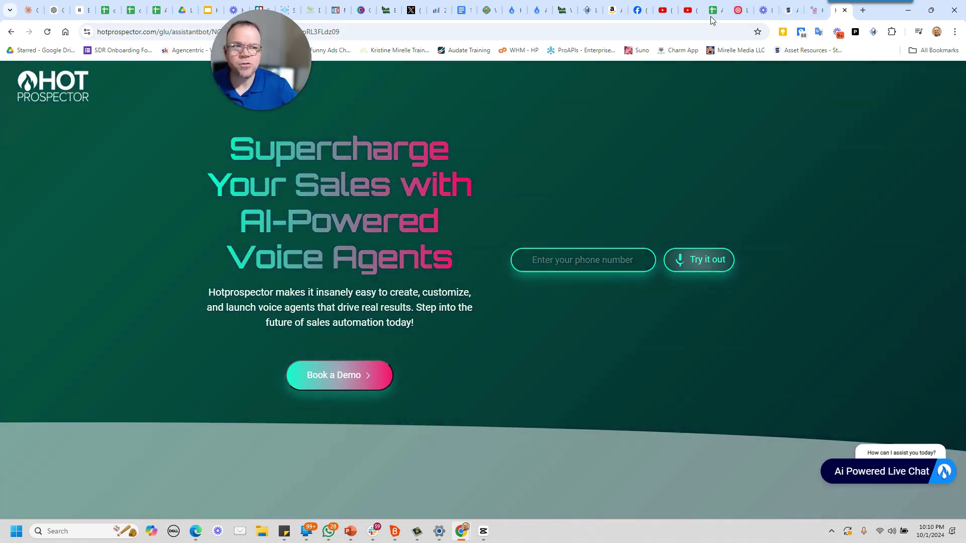
pyautogui.click(710, 16)
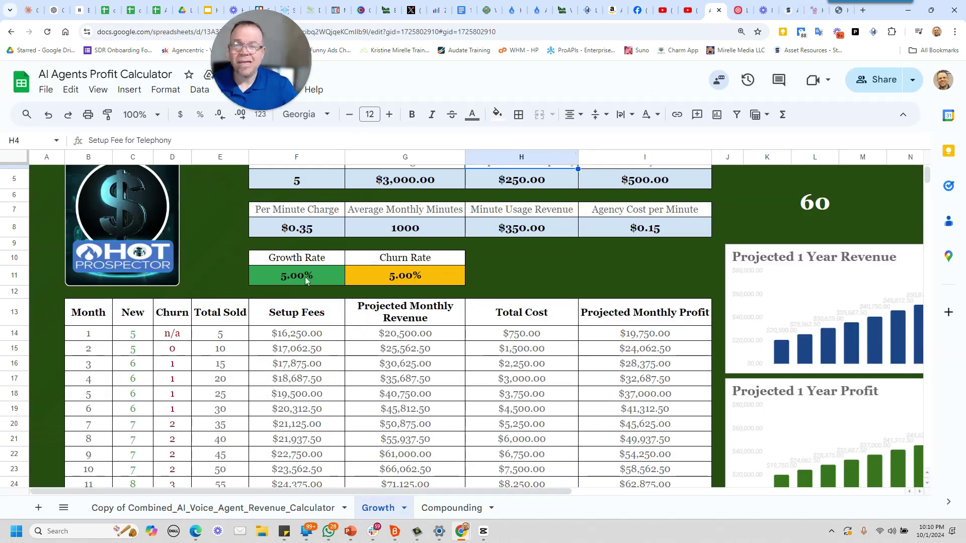